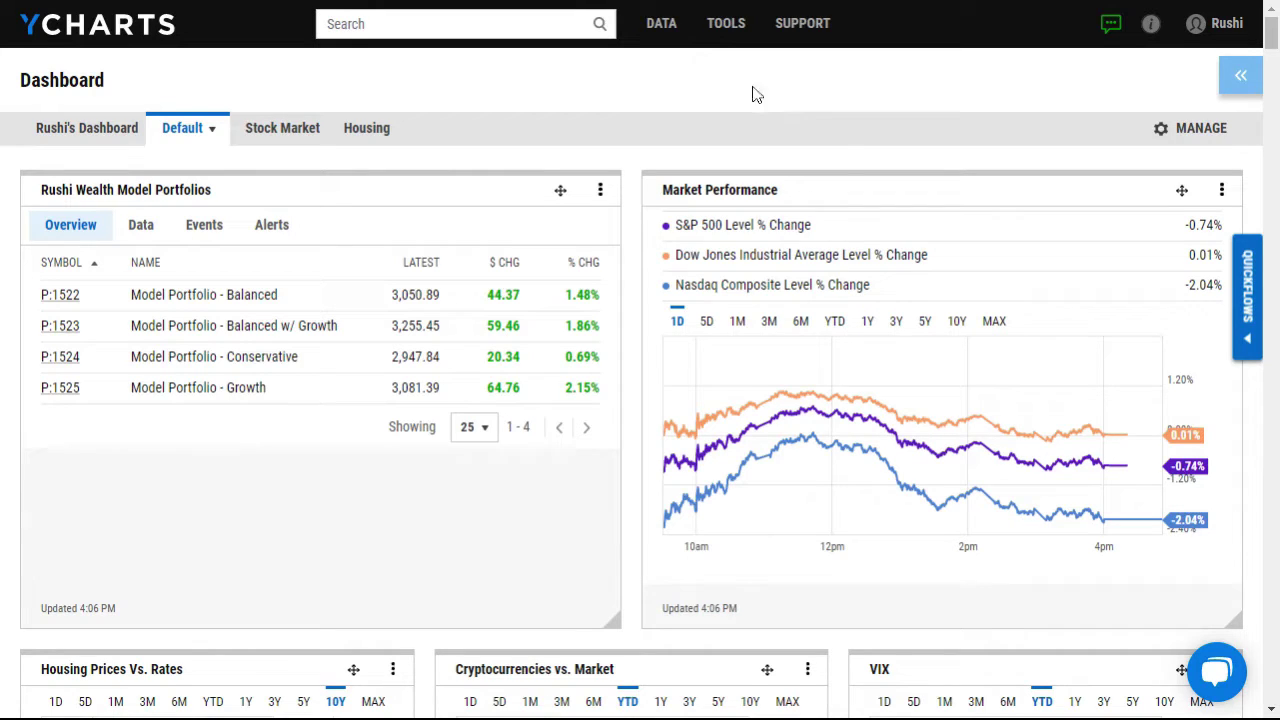
Step: Create a new blank model portfolio from the Model Portfolios page under Tools
click(727, 24)
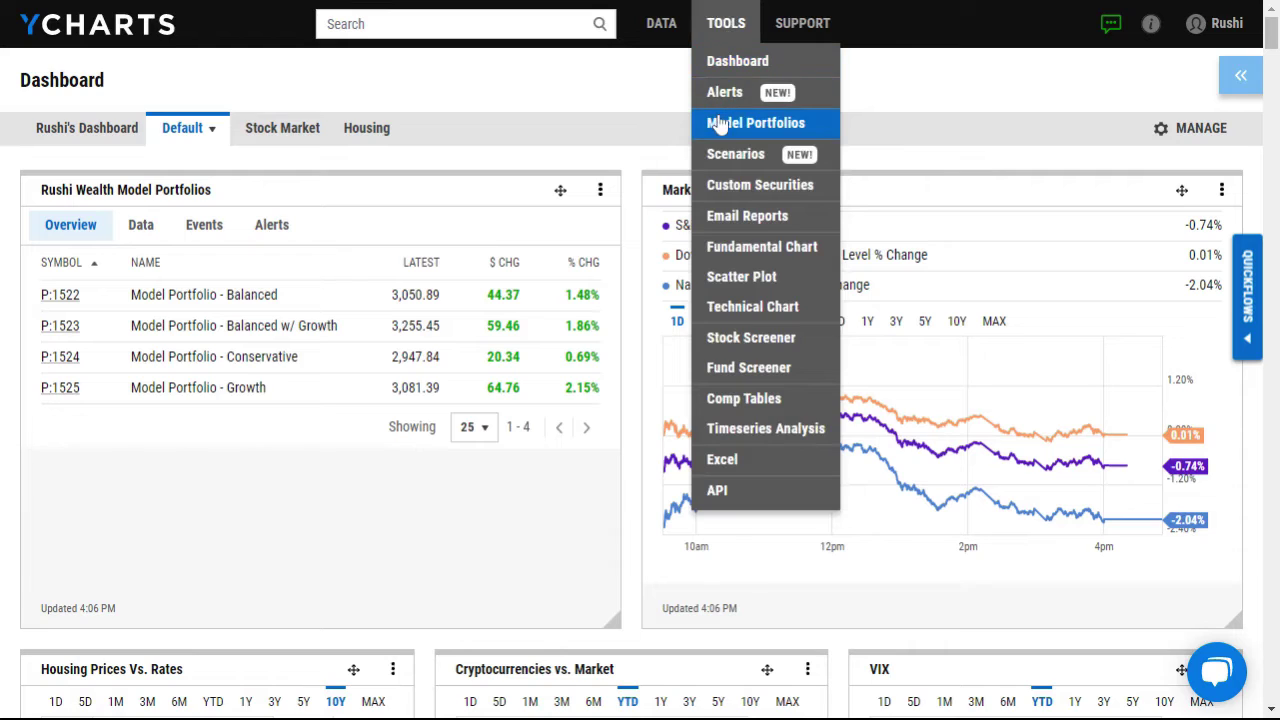
click(718, 122)
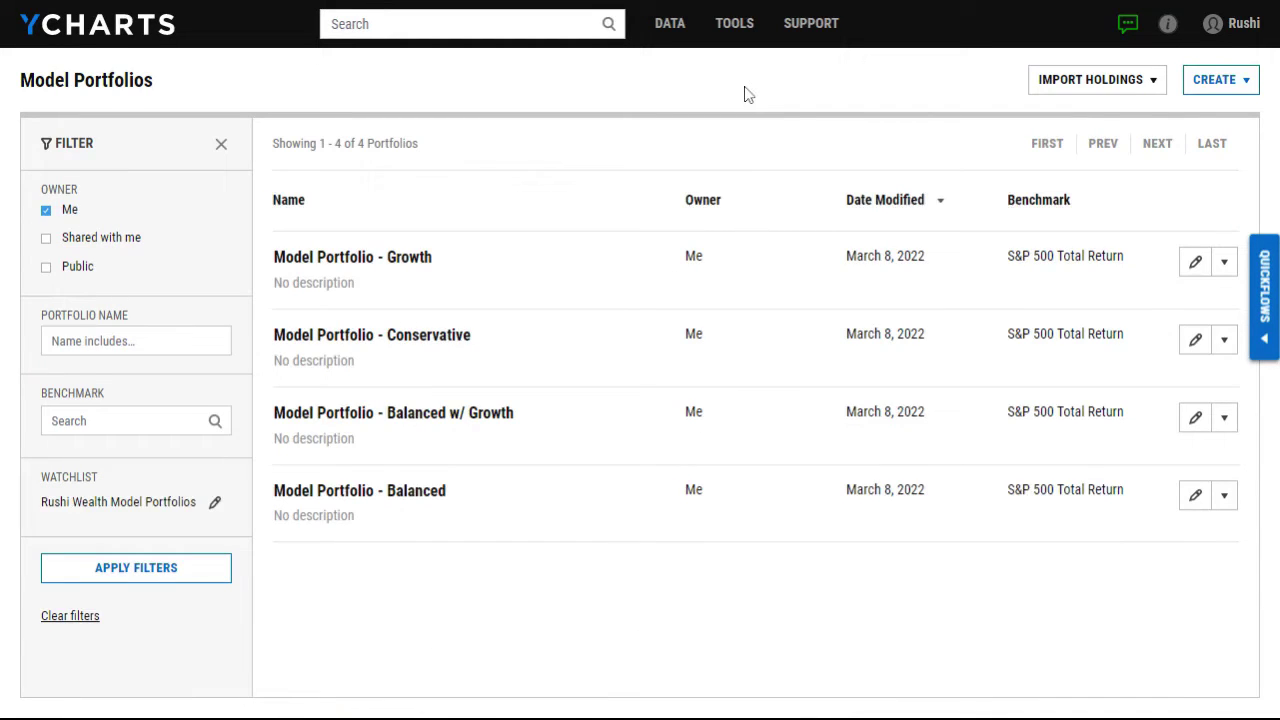
click(1222, 79)
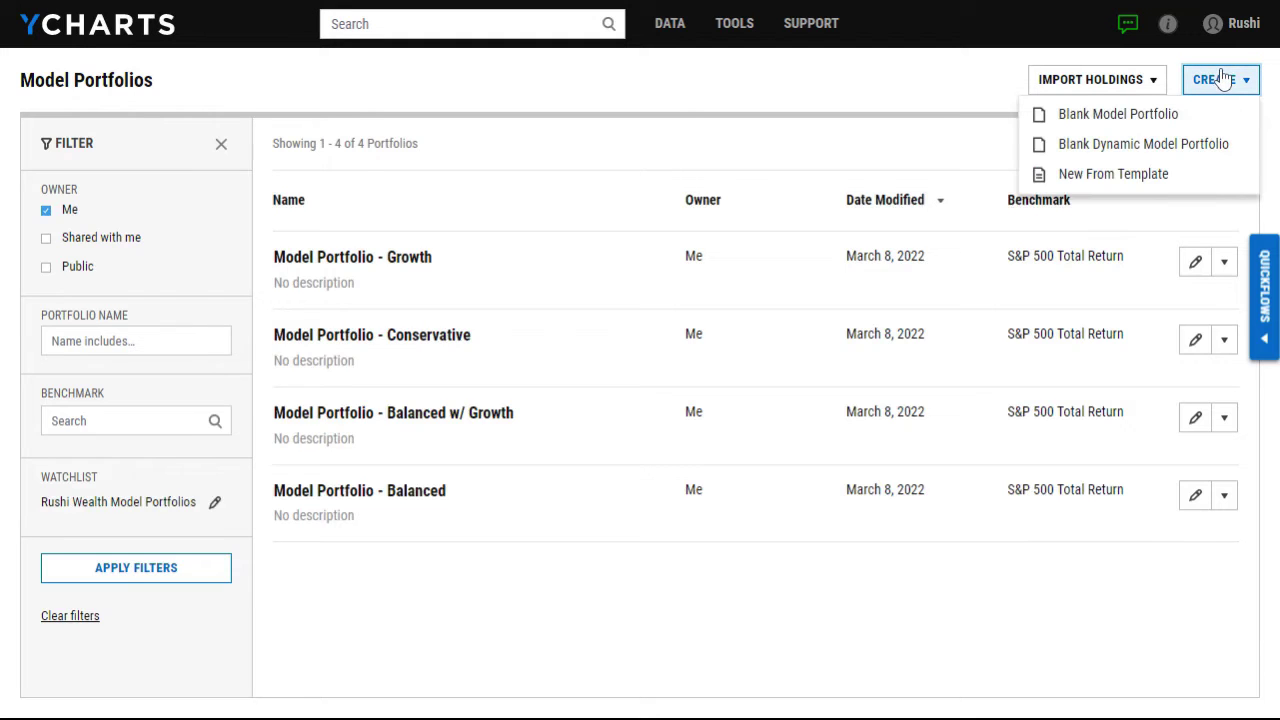
click(1122, 127)
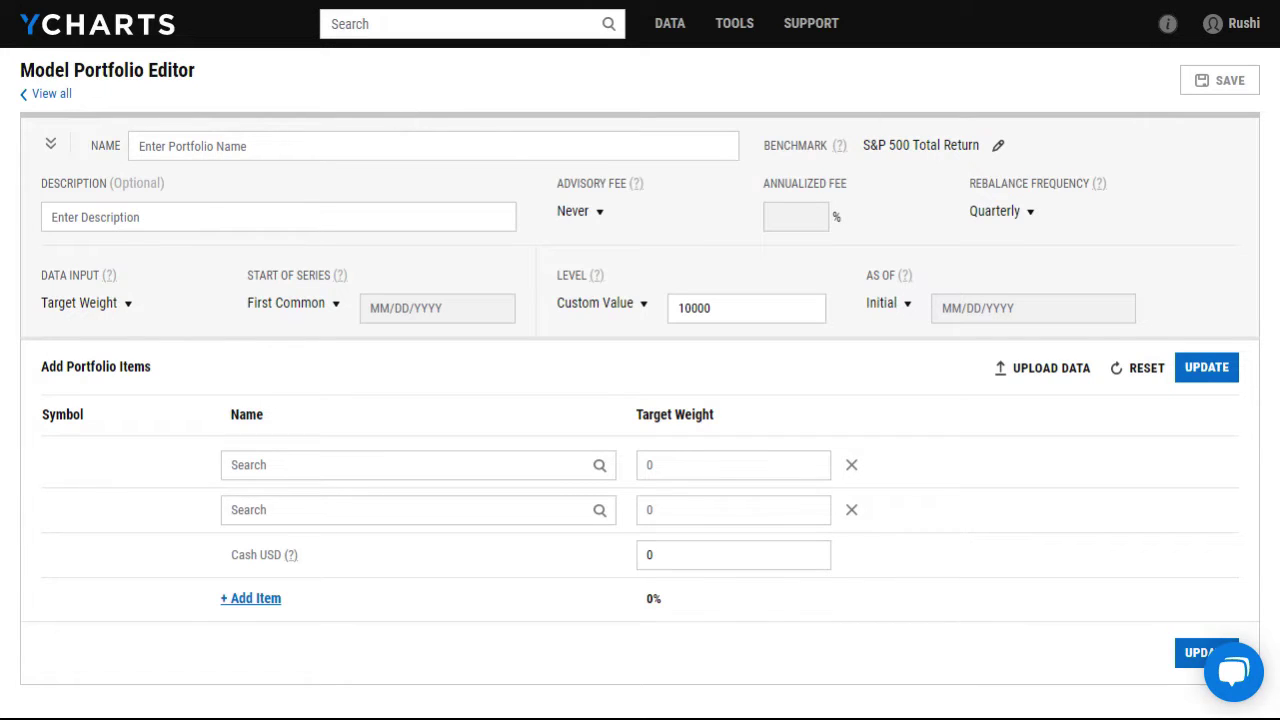
Step: Name the new model portfolio 'John's Portfolio'
click(240, 145)
text(John)
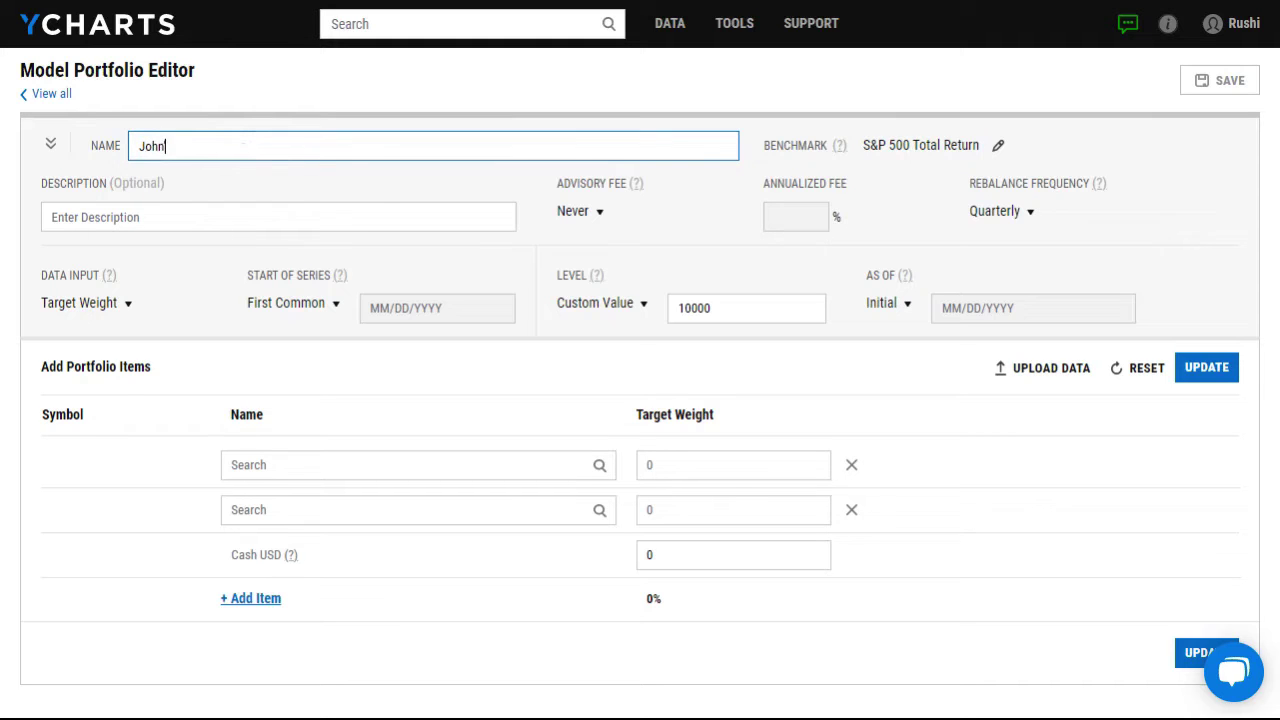
text('s Portfolio)
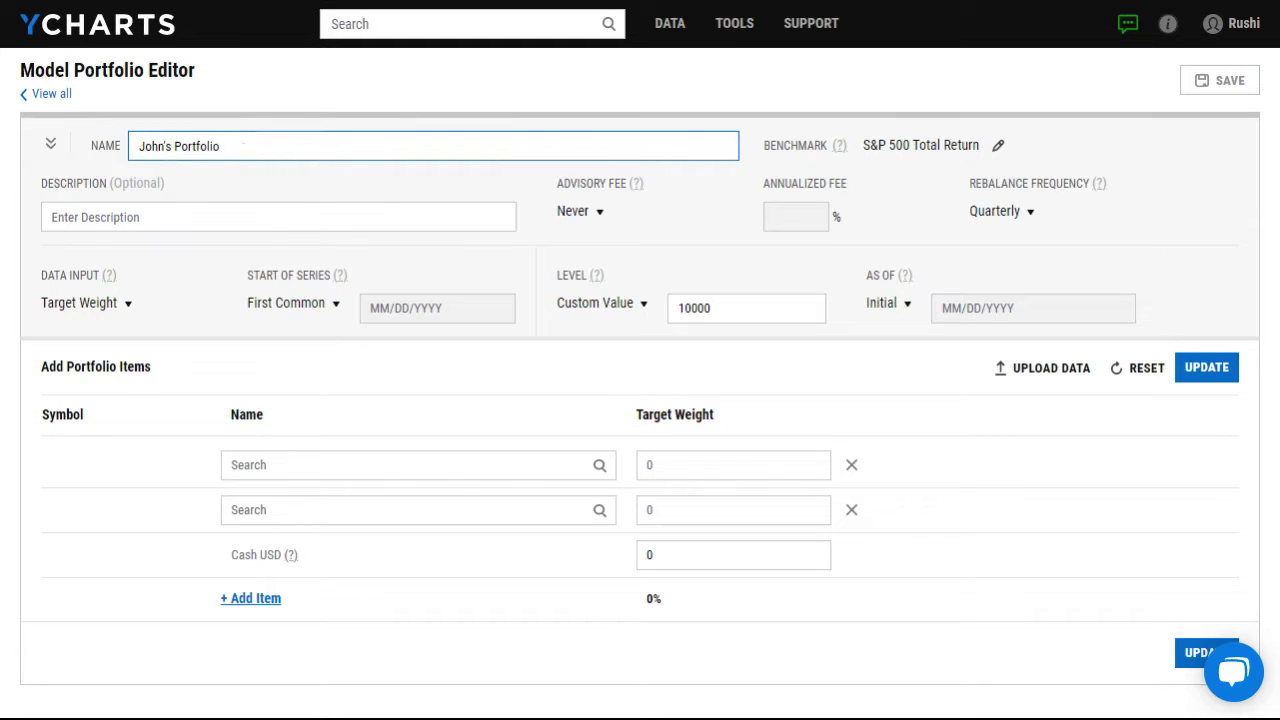
key(Return)
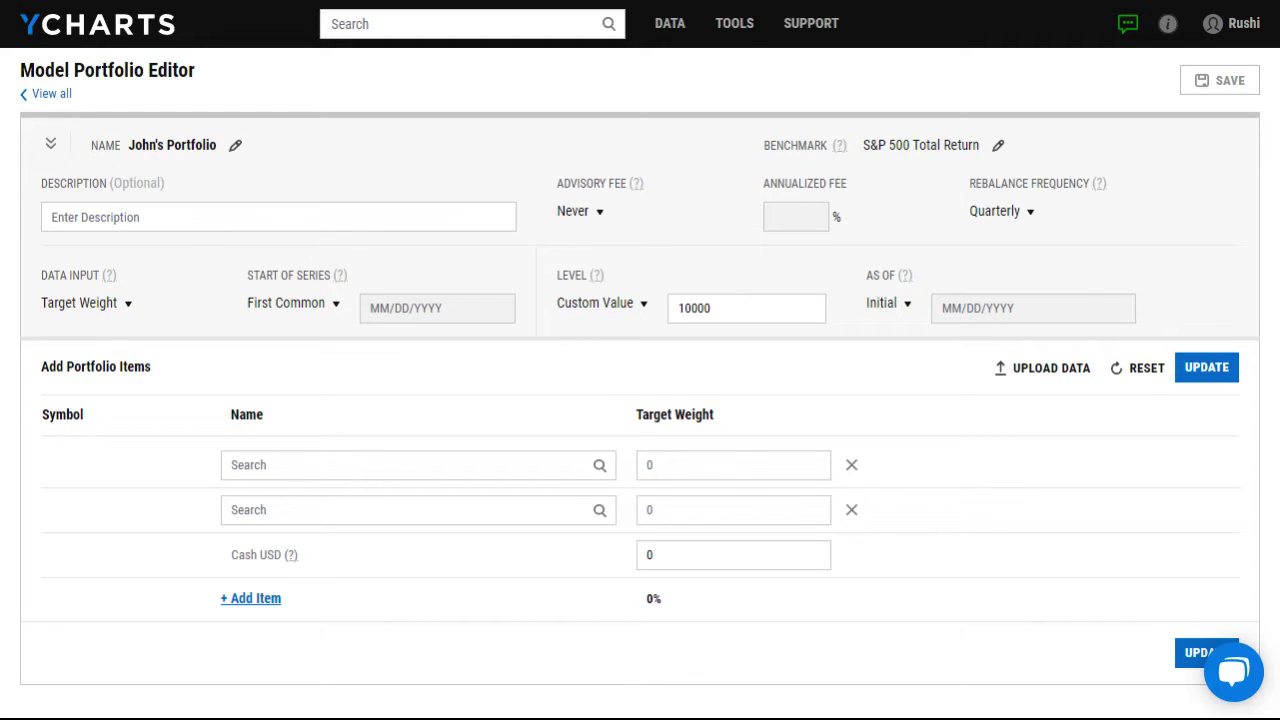
click(994, 224)
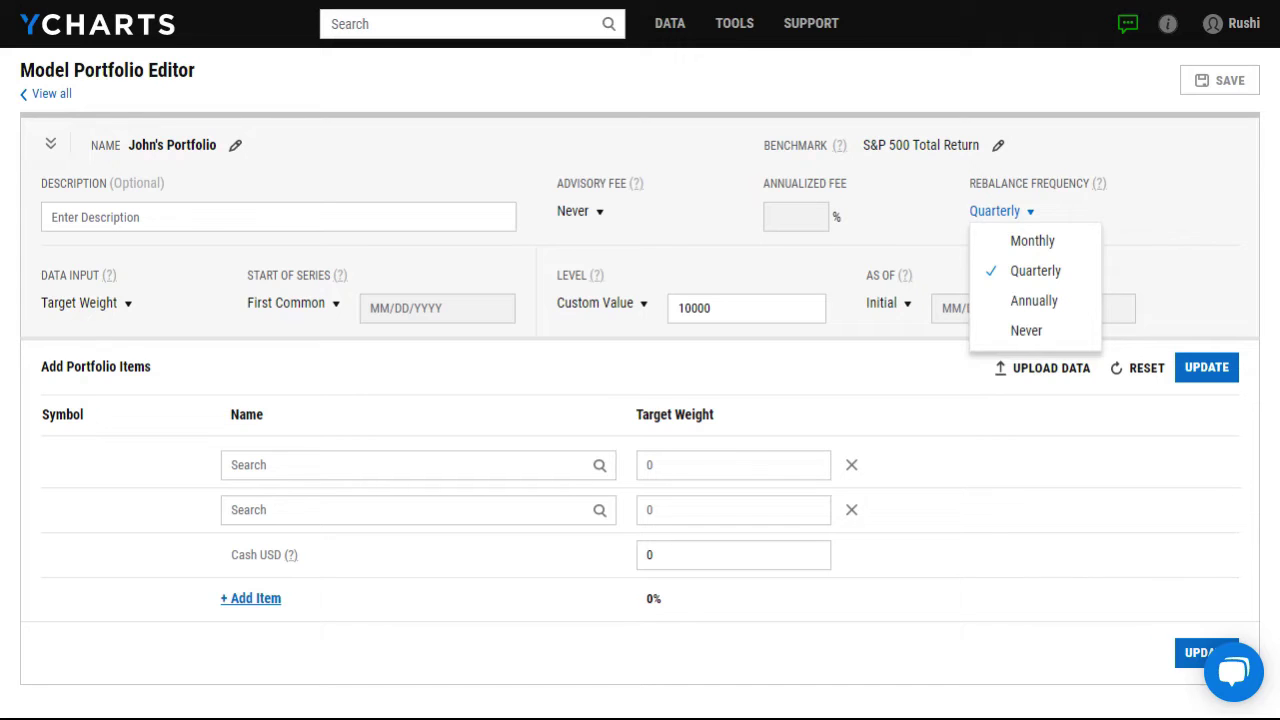
click(994, 226)
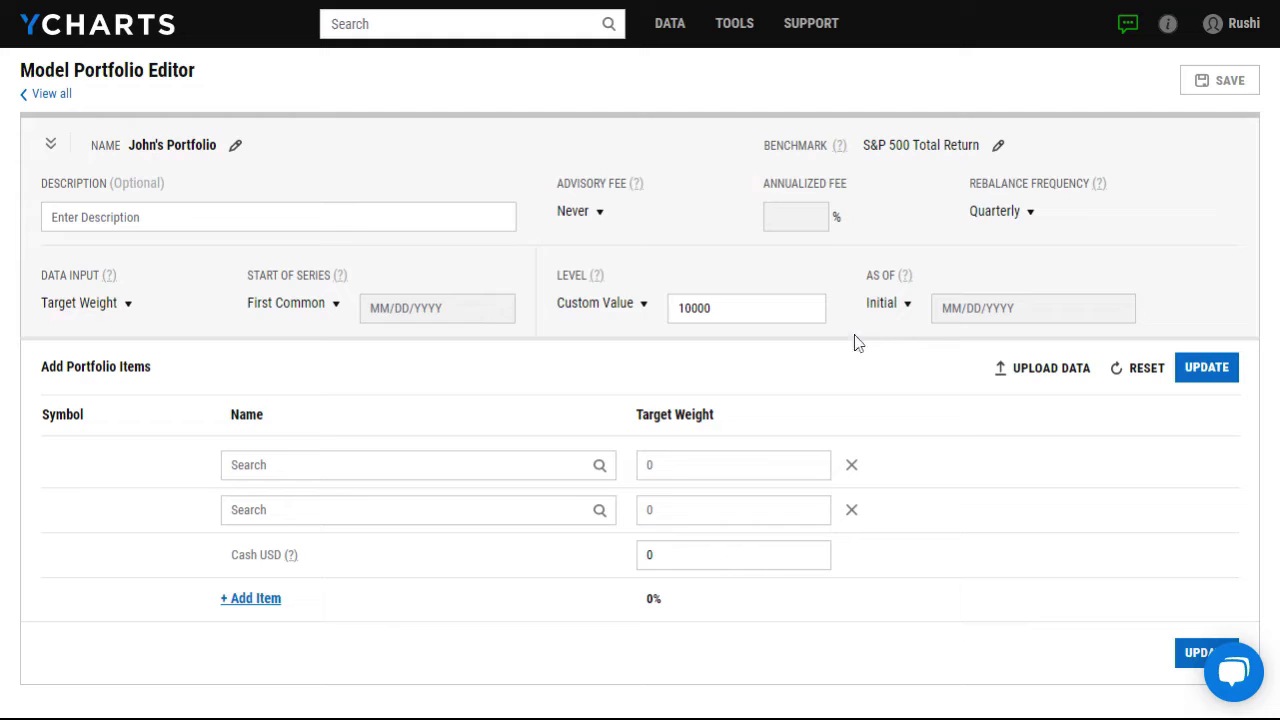
click(88, 312)
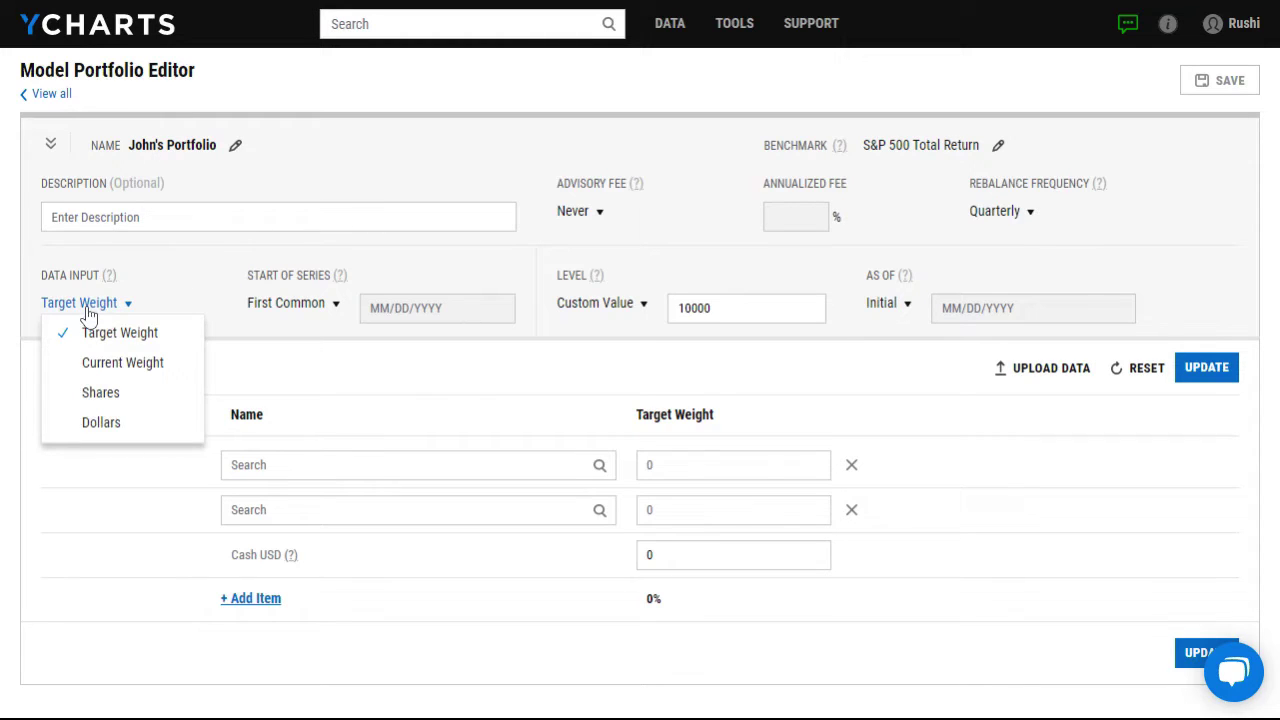
click(88, 312)
click(285, 310)
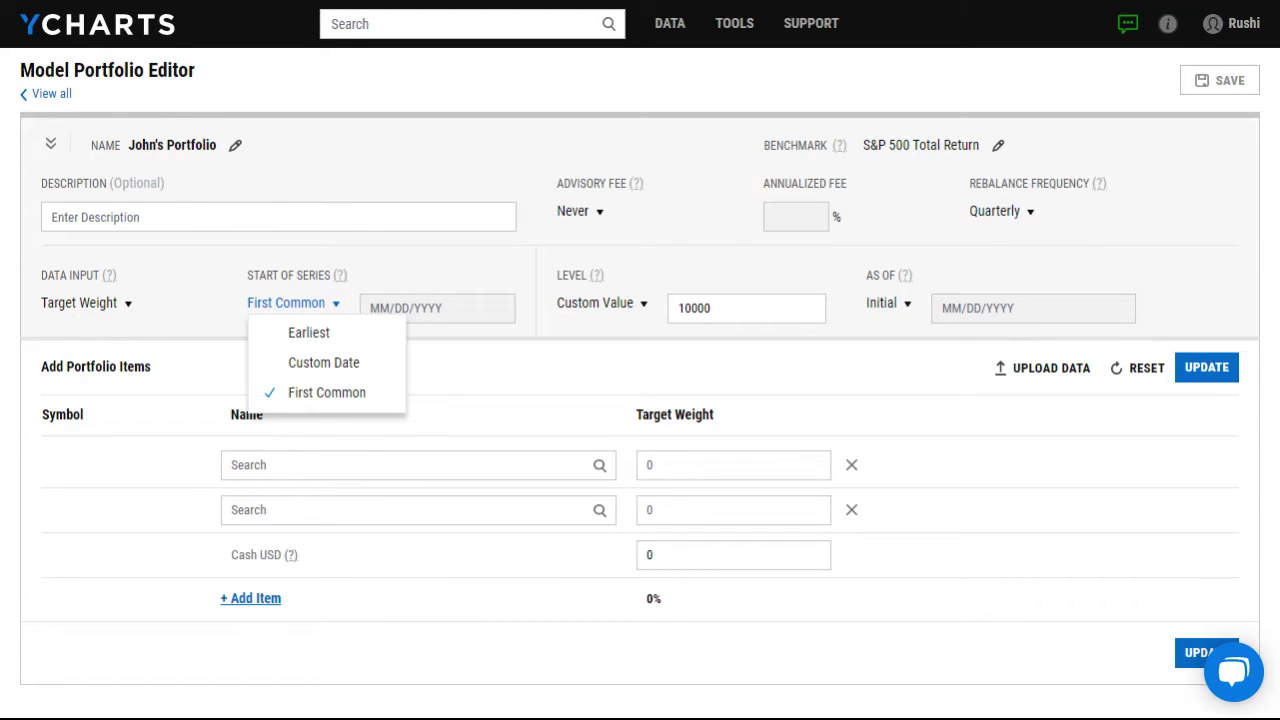
click(286, 309)
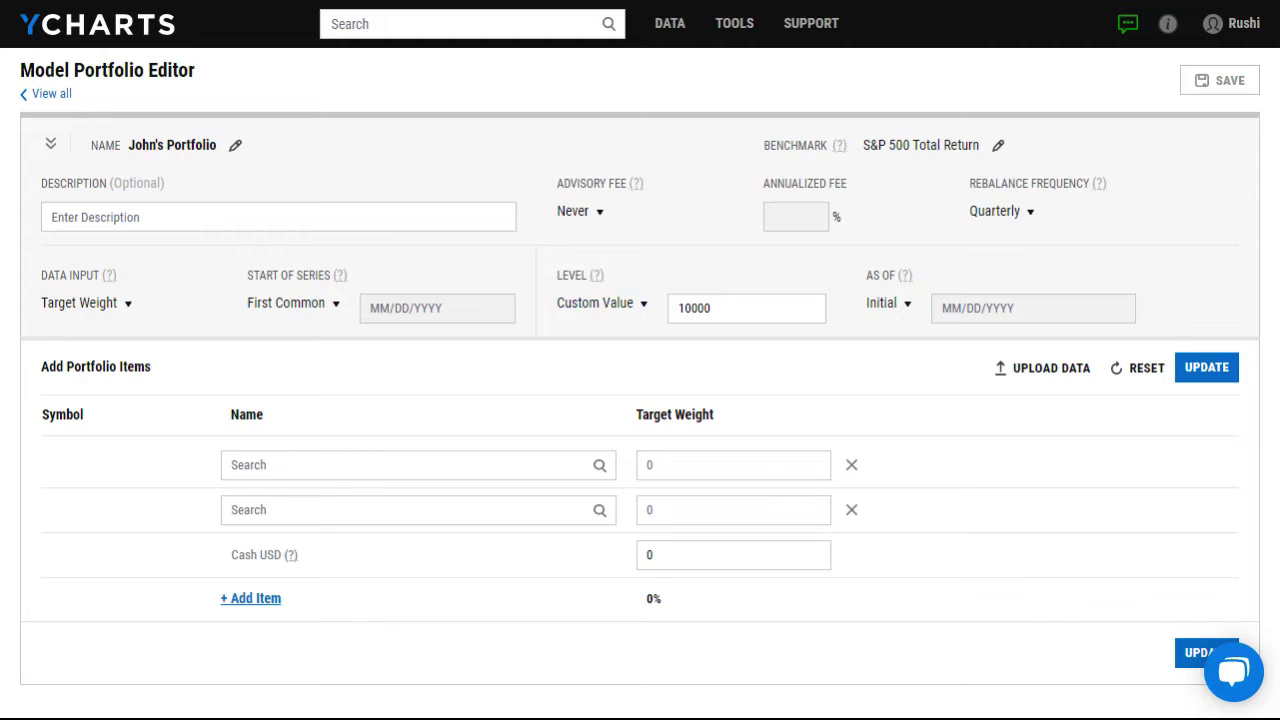
click(95, 305)
Step: Switch holdings to dollar amounts and add SPY at $600,000
click(77, 433)
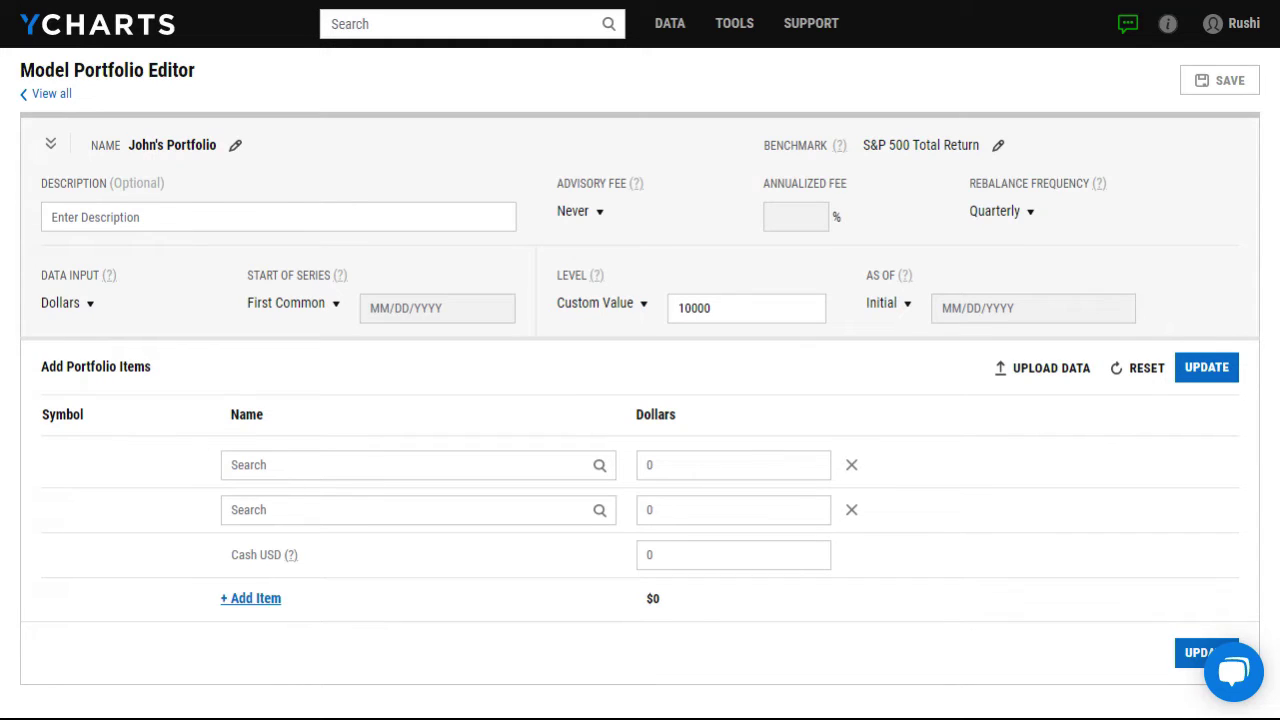
click(231, 465)
text(spy)
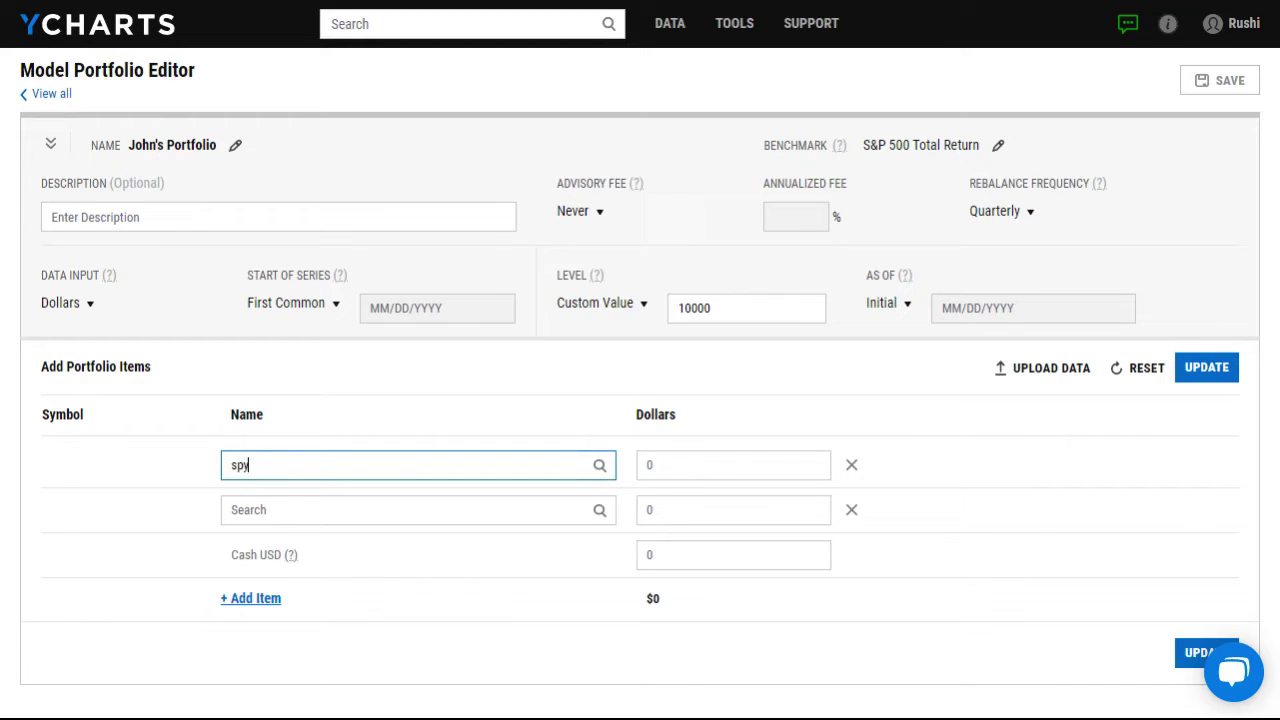
key(Return)
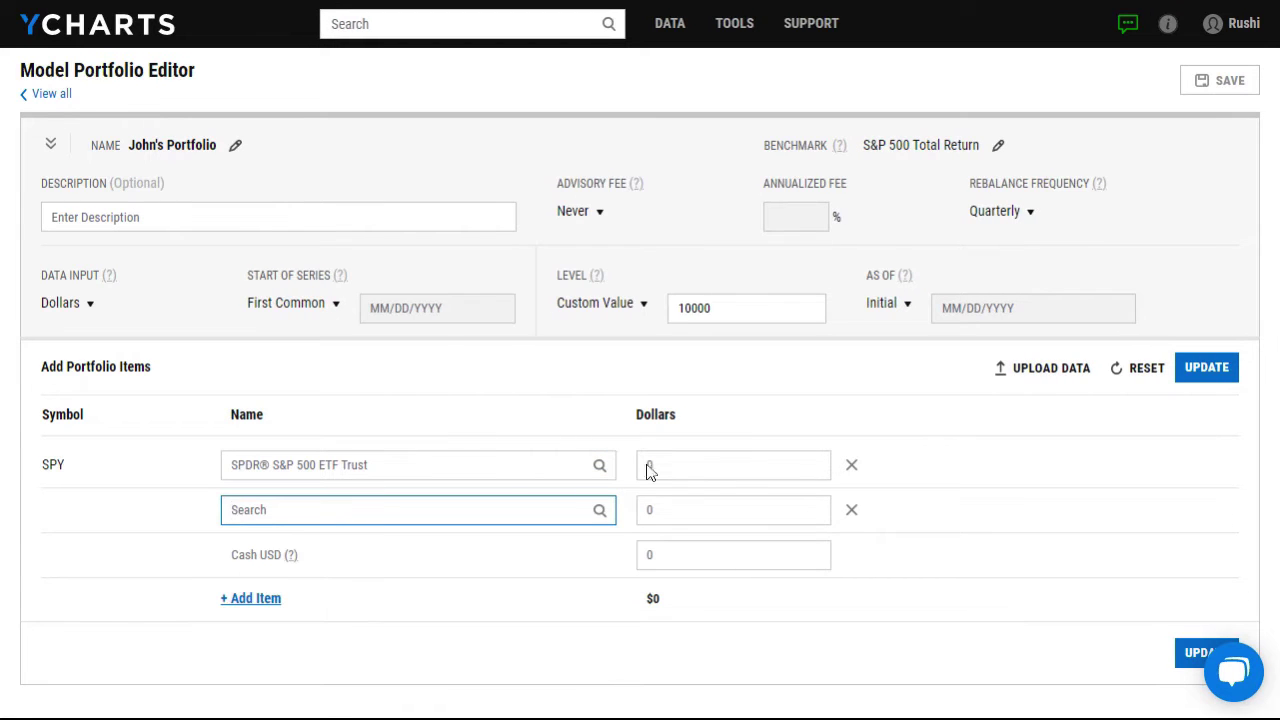
click(650, 468)
text(60000)
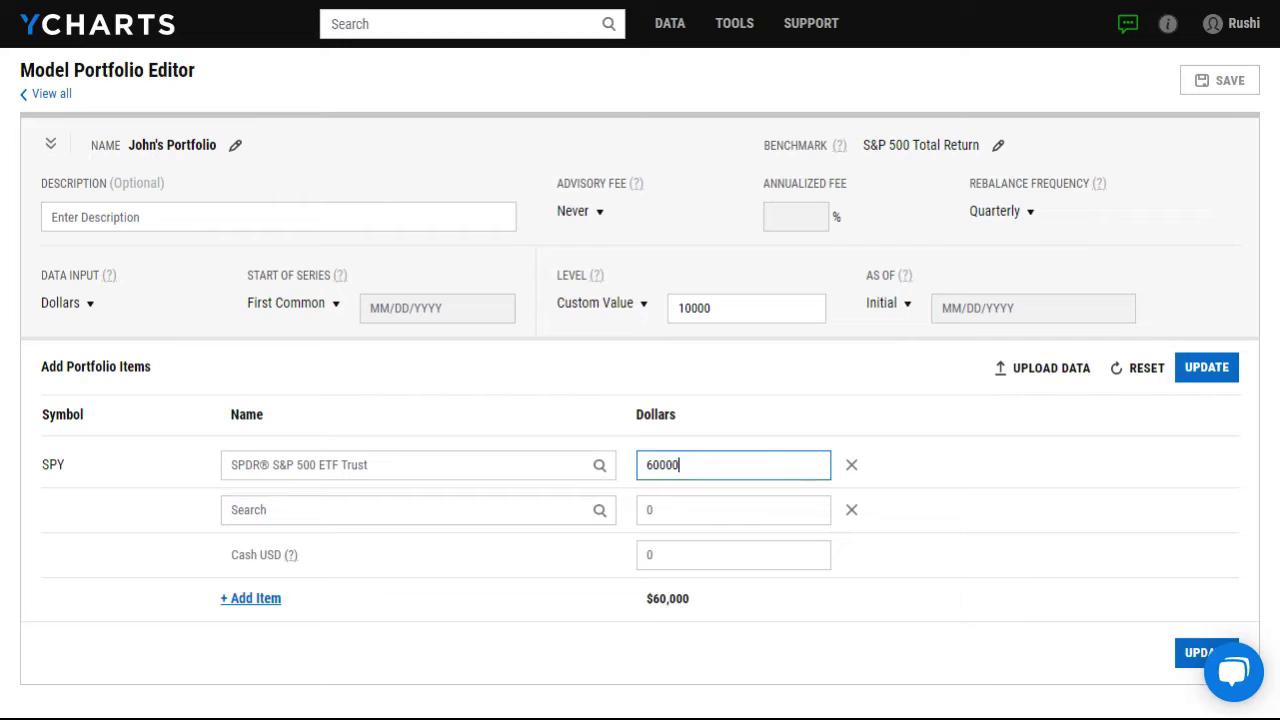
text(0)
Step: Add AGG at $300,000 and enter $100,000 of cash
key(Tab)
text(a)
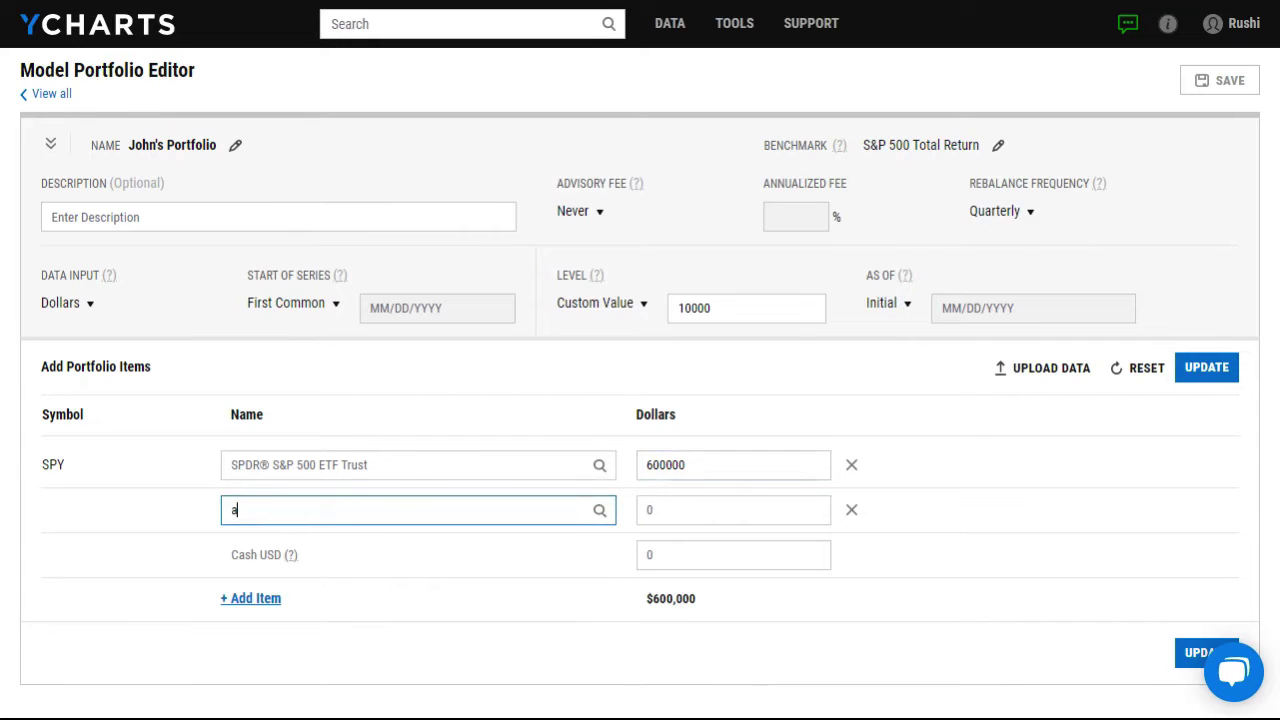
text(gg)
key(Return)
key(Tab)
text(300)
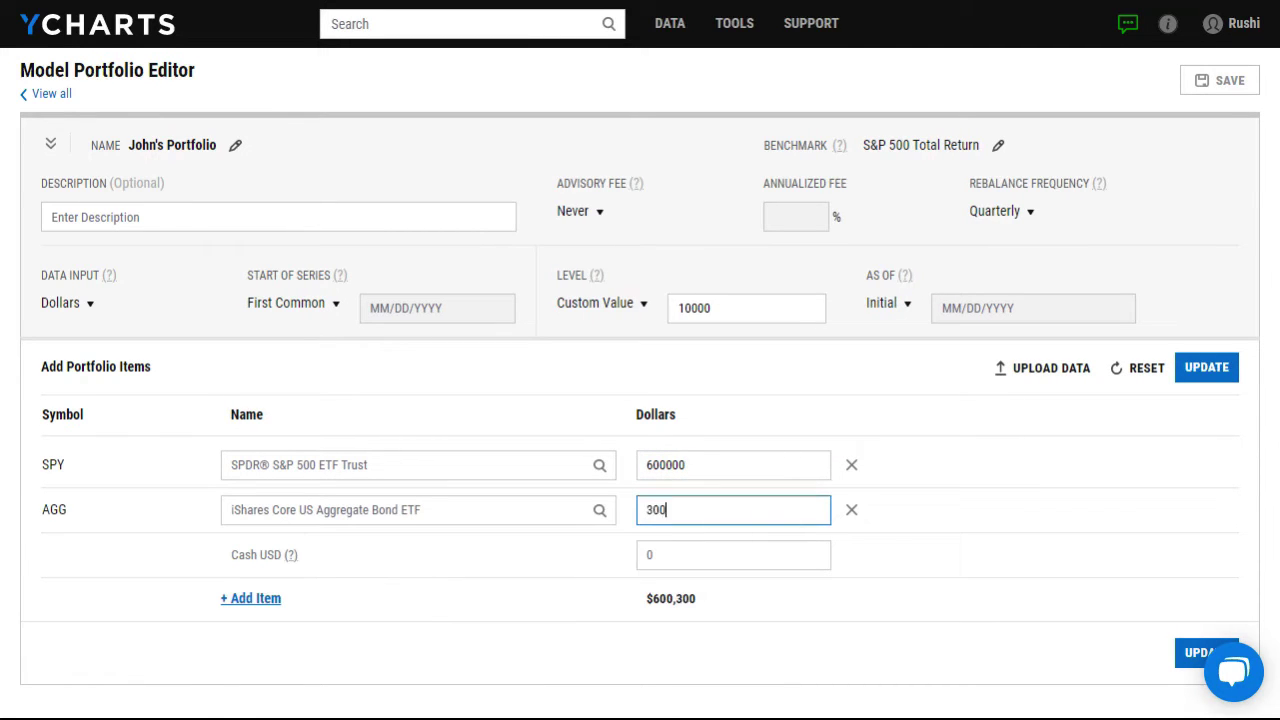
text(000)
key(Tab)
text(100)
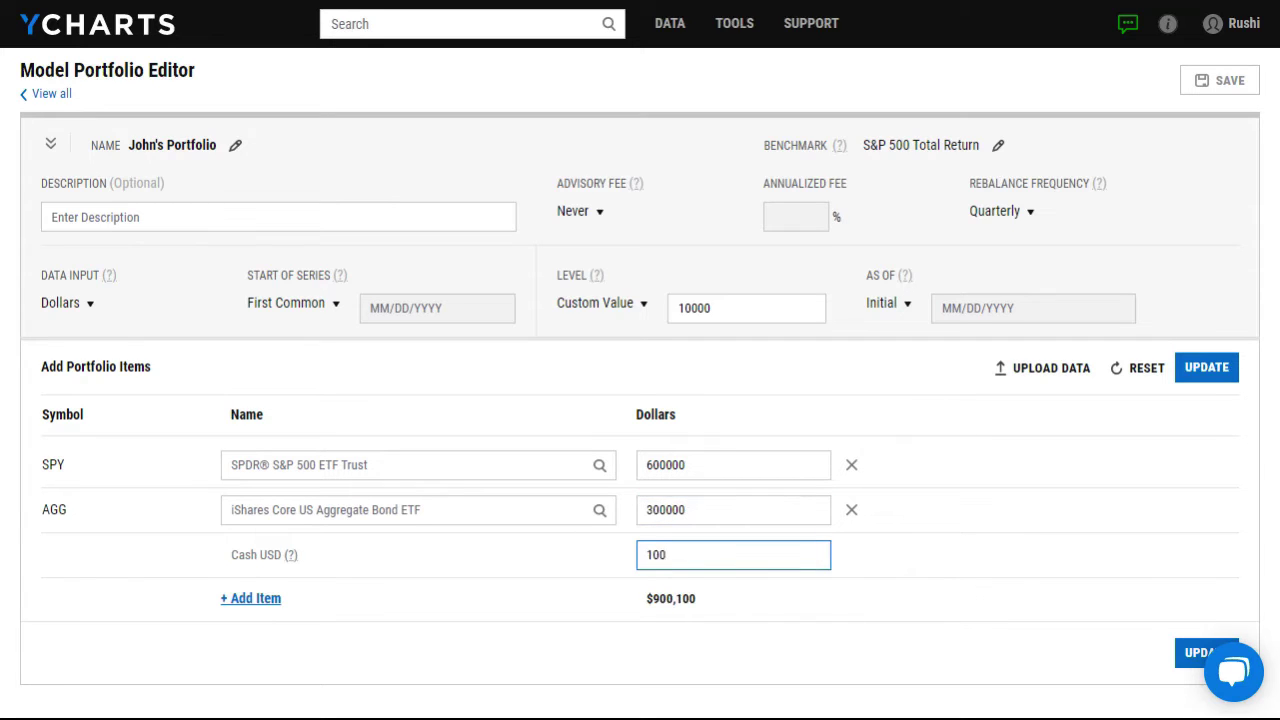
text(000)
Step: Set the portfolio level to Autocalculate, measured as of Last Close
click(668, 618)
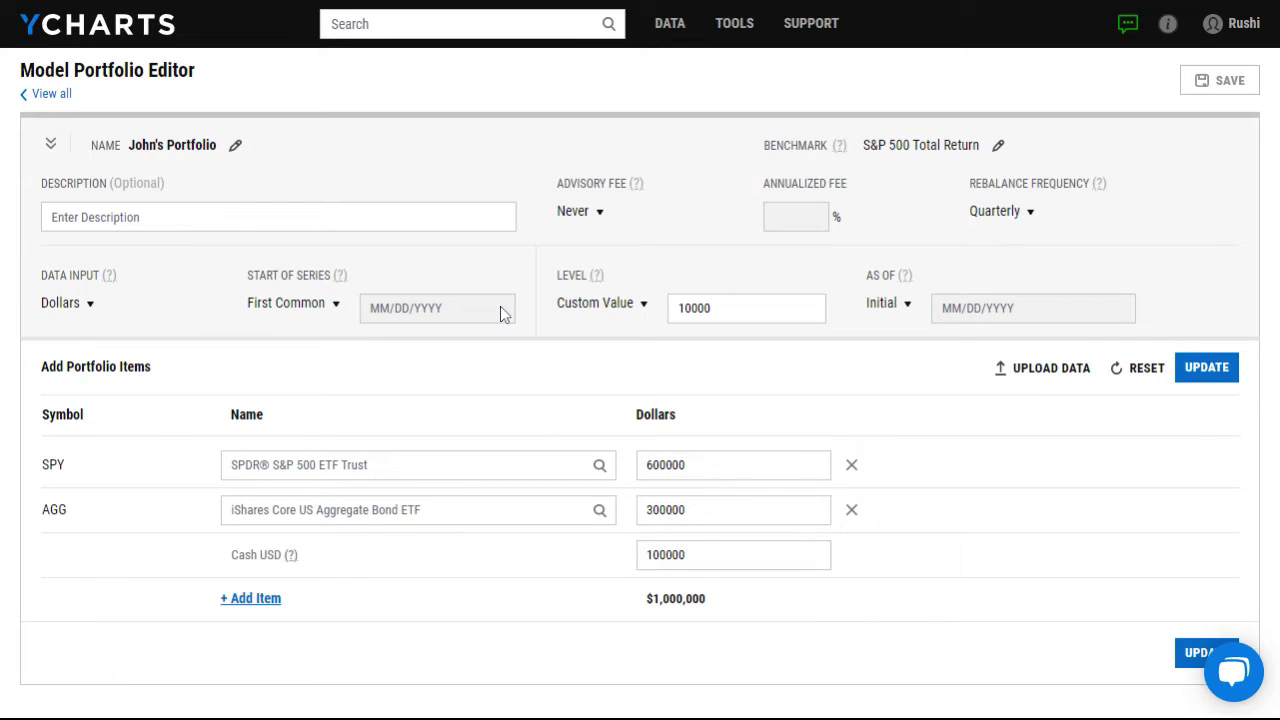
click(572, 305)
click(590, 366)
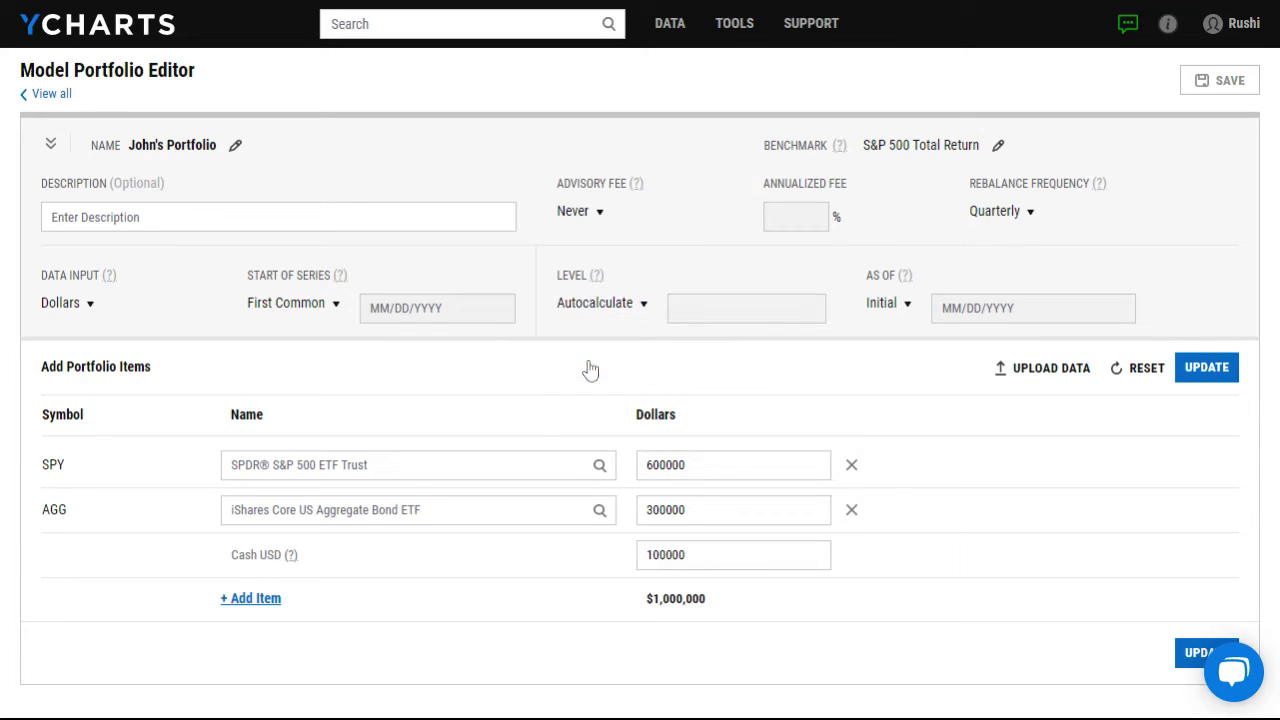
click(882, 303)
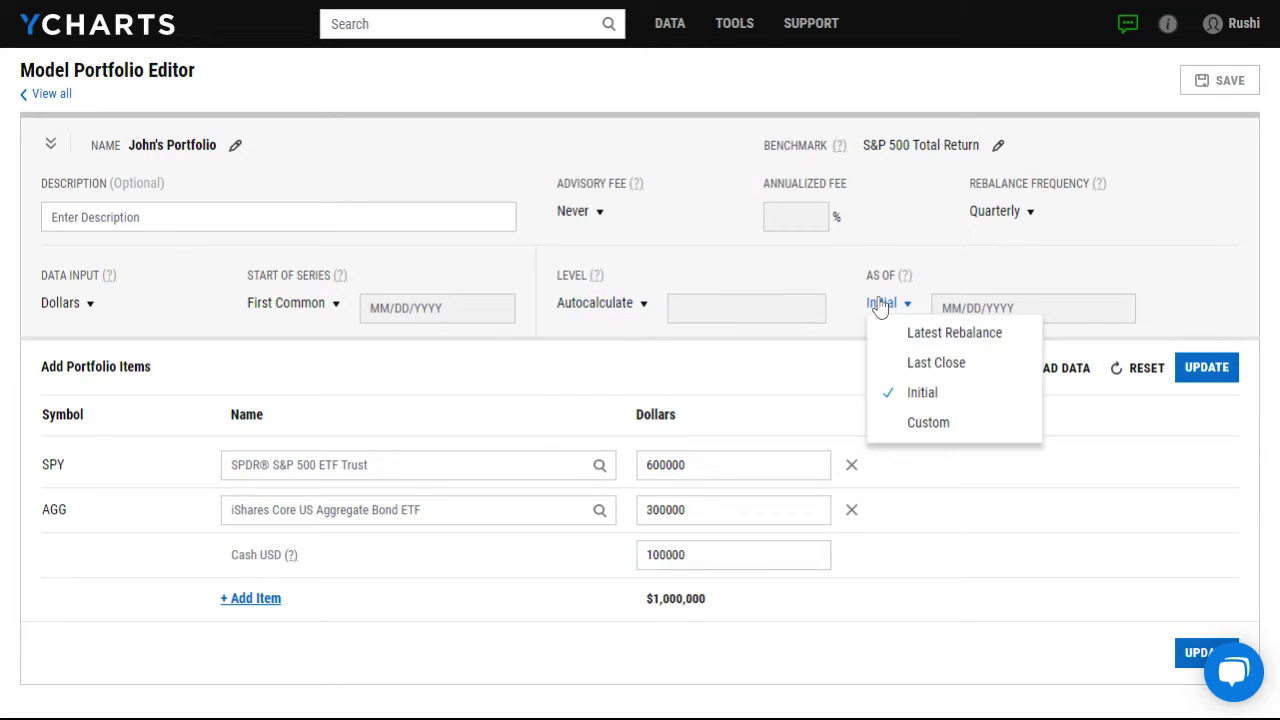
click(910, 365)
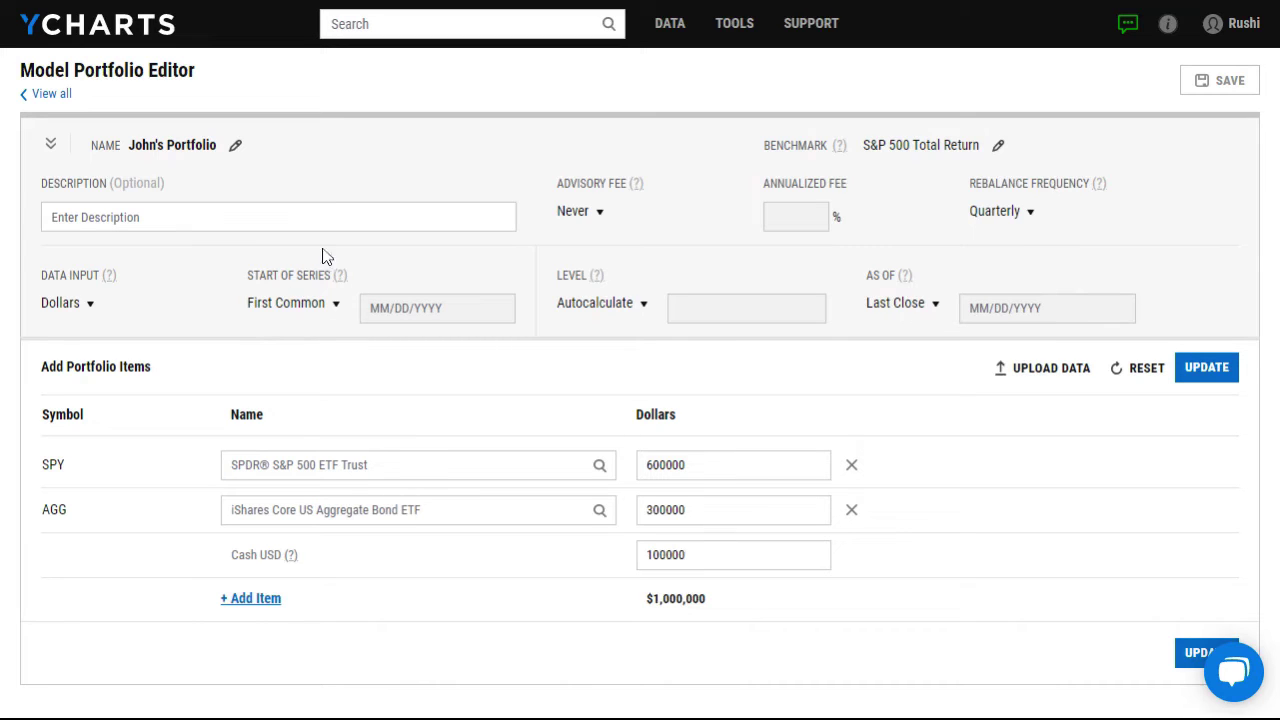
Step: Start the series on custom date 12/31/2015 and apply the holdings with UPDATE
click(268, 306)
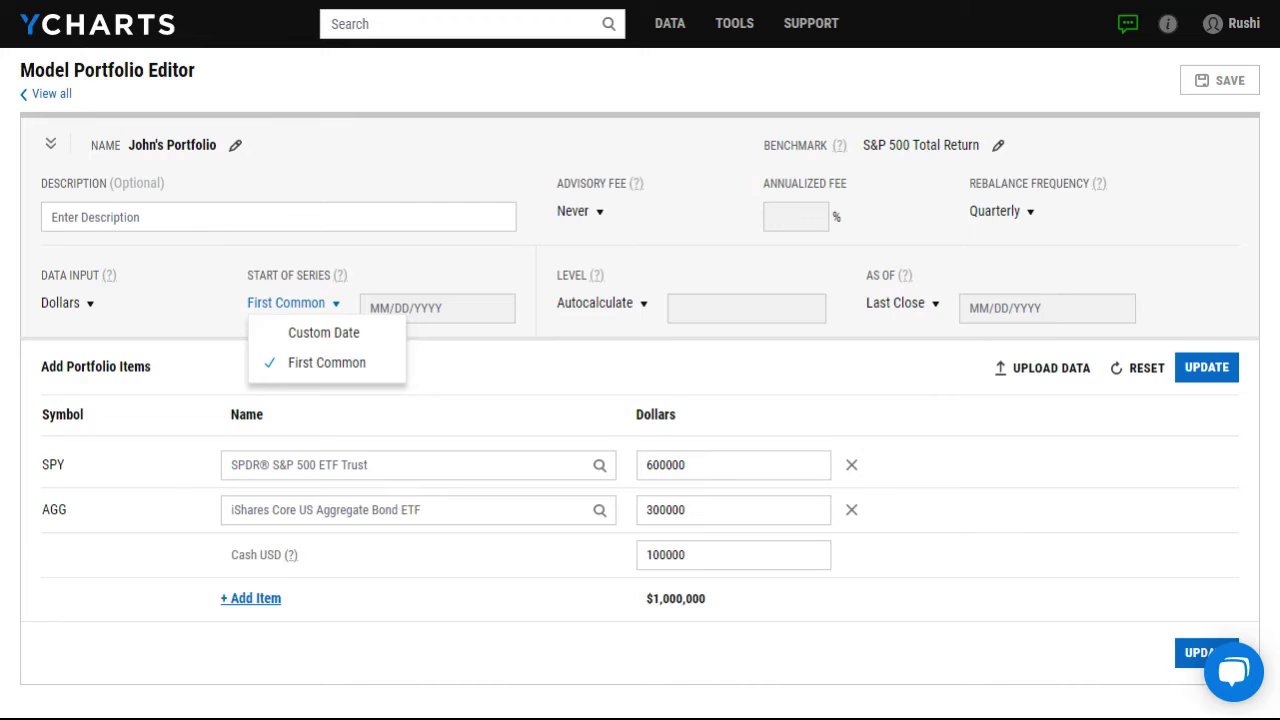
click(285, 332)
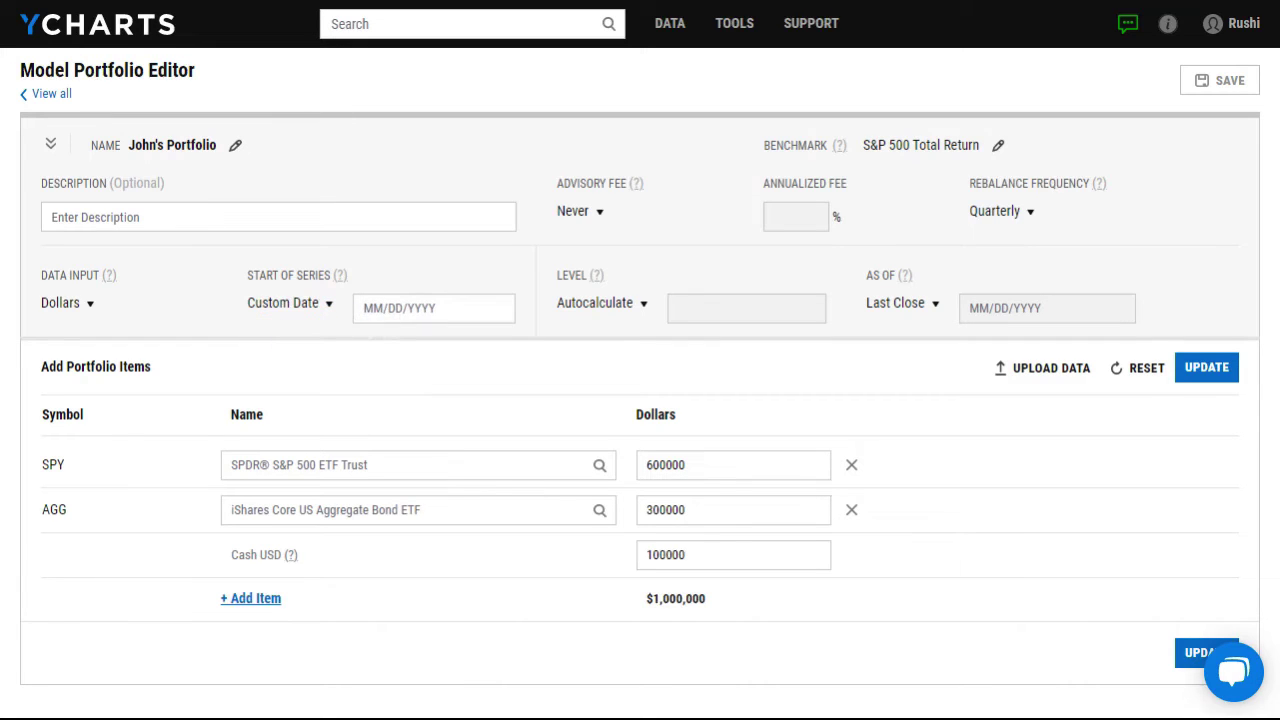
text(12/31/)
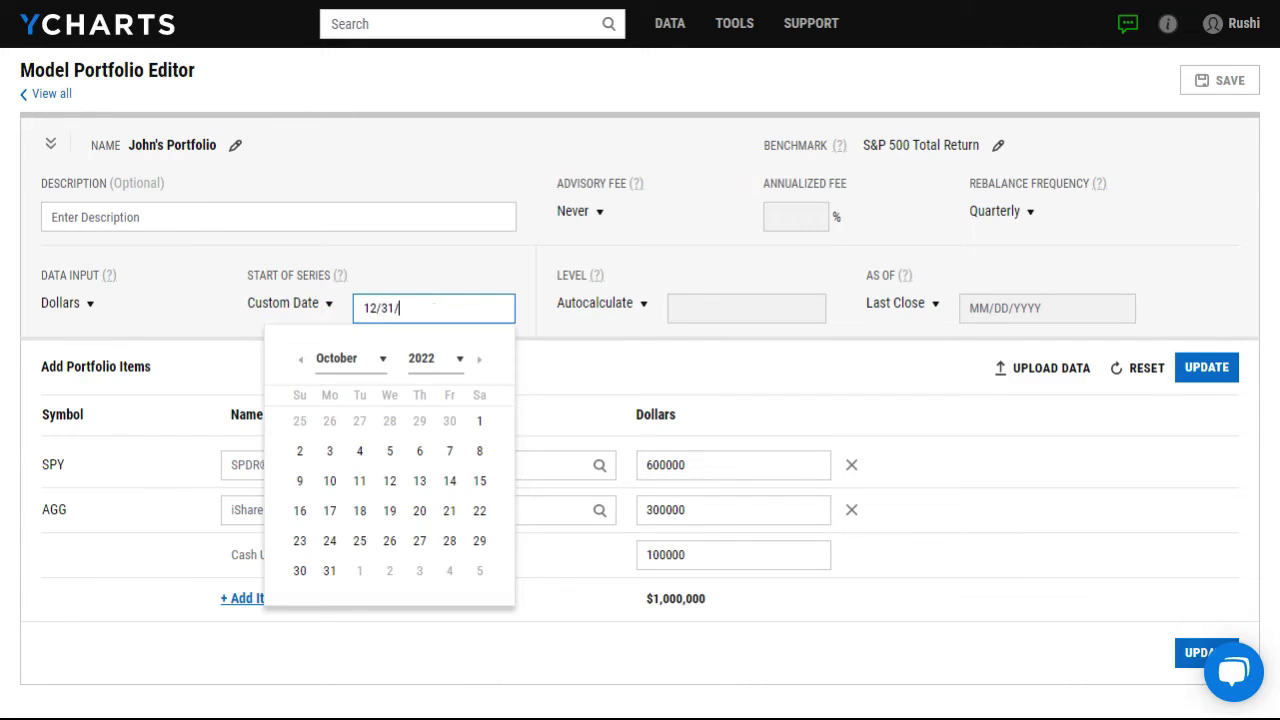
text(2015)
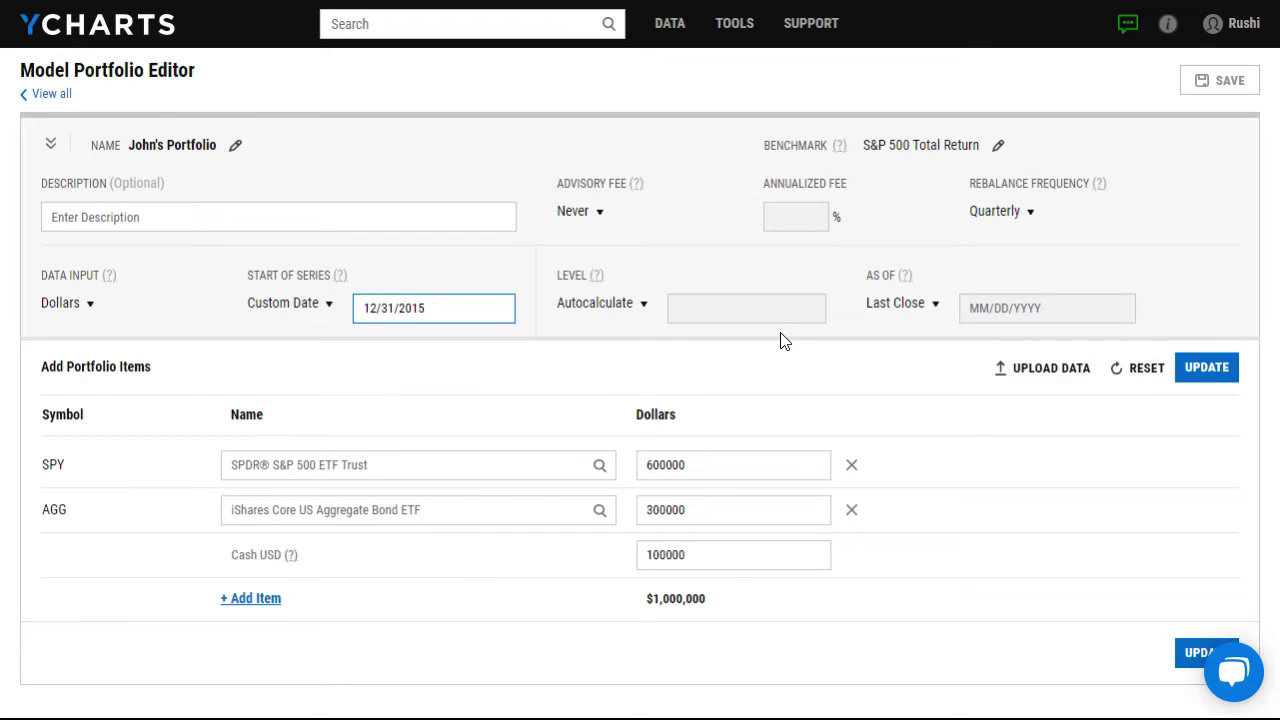
click(1198, 368)
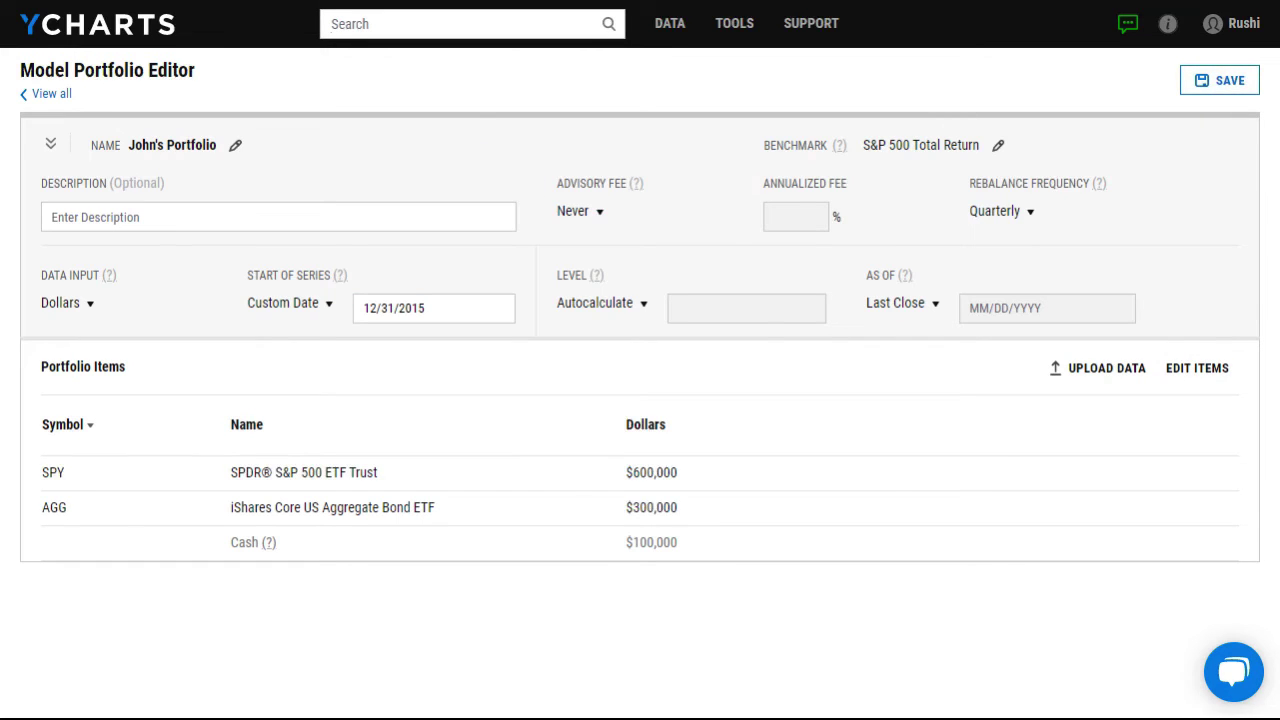
Step: Search for 'John's Portfolio' and open its P:920400 quote page
click(420, 24)
text(john)
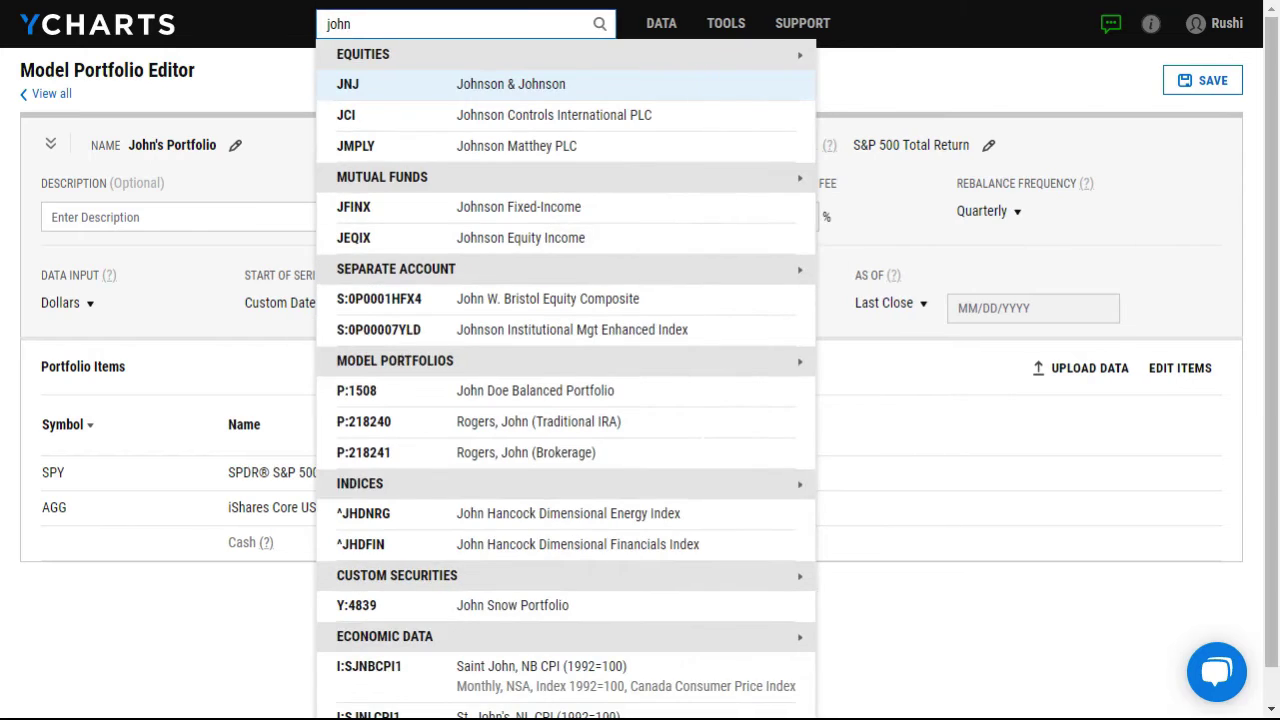
text( port)
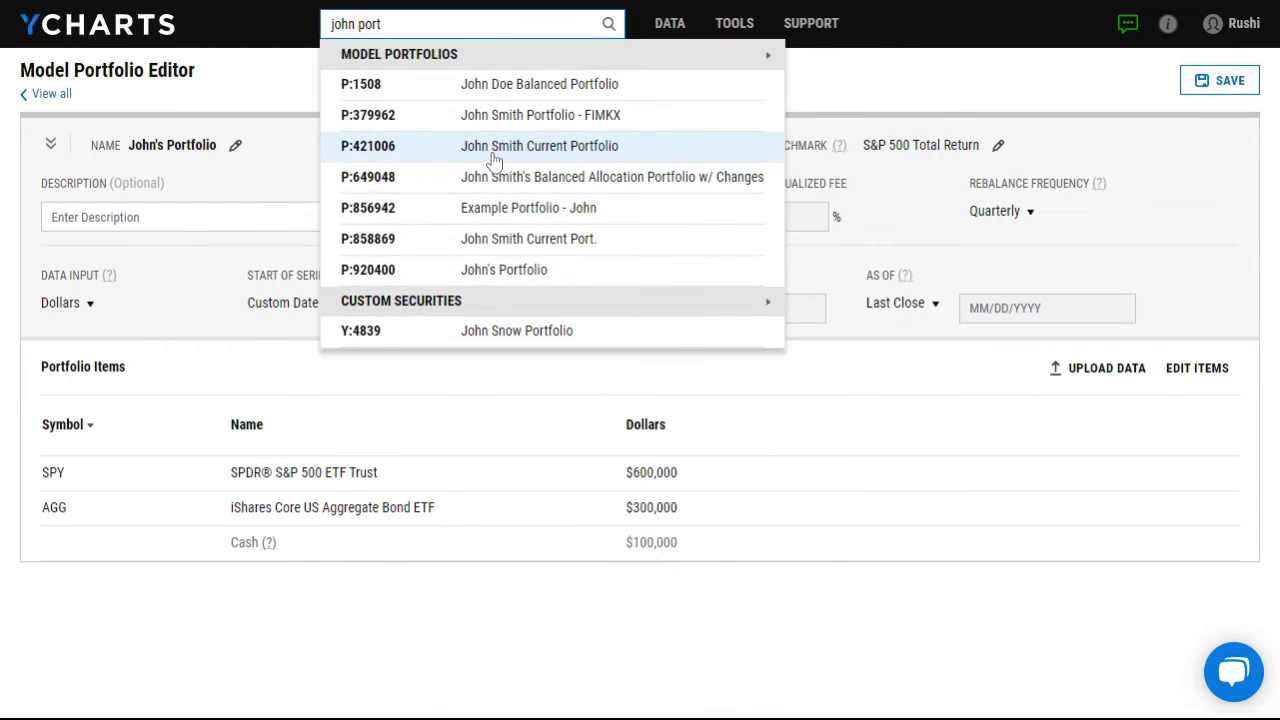
key(BackSpace)
key(BackSpace)
key(BackSpace)
key(BackSpace)
key(BackSpace)
text(s portf)
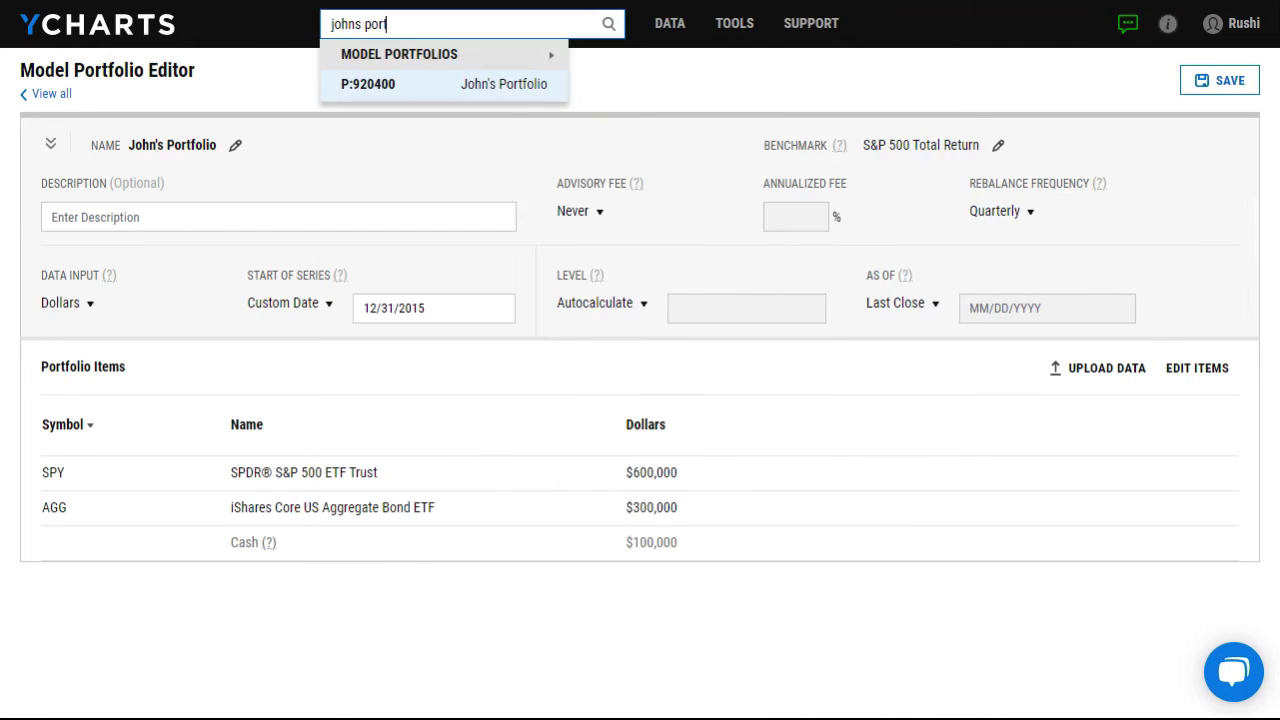
text(o)
key(Return)
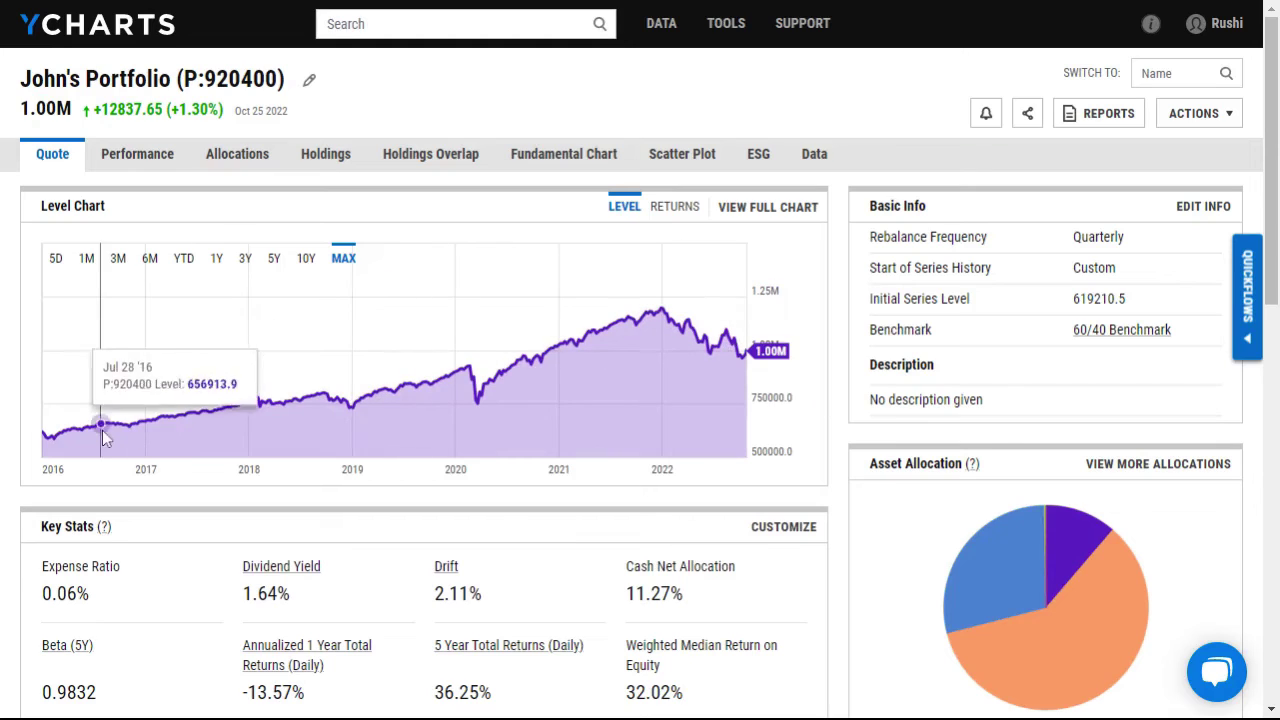
mouse_move(48, 430)
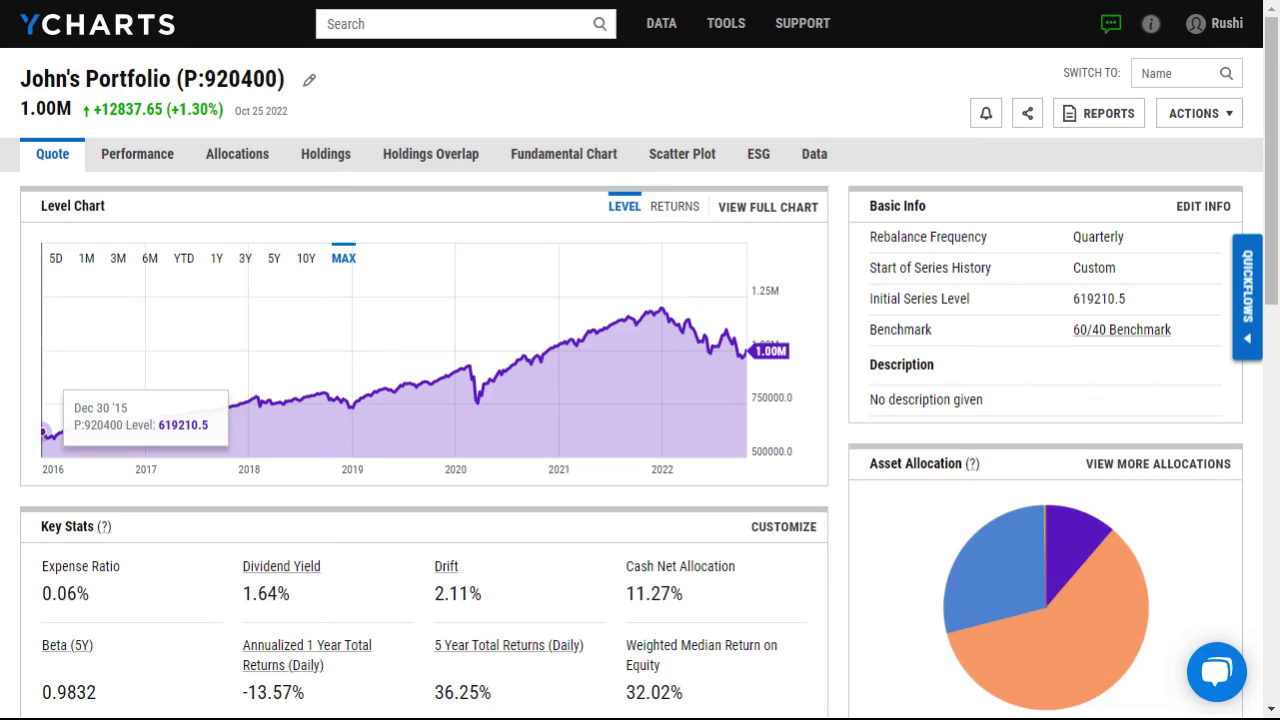
click(324, 155)
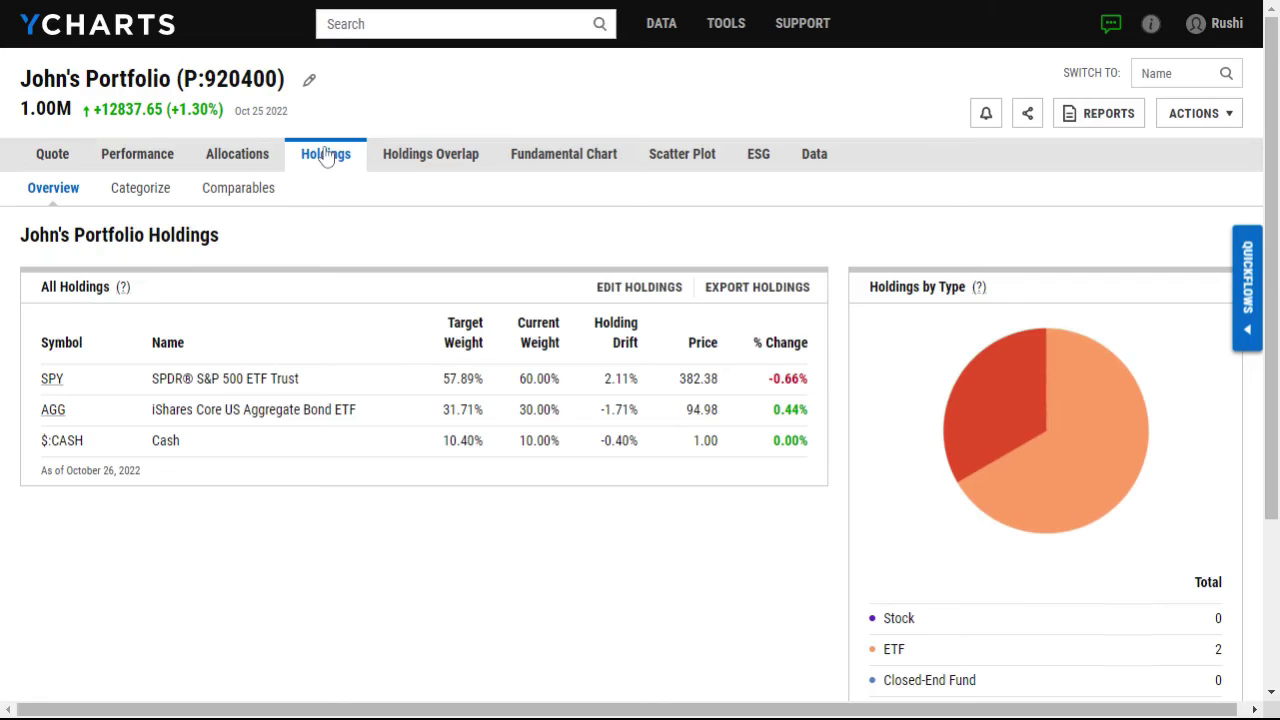
click(53, 160)
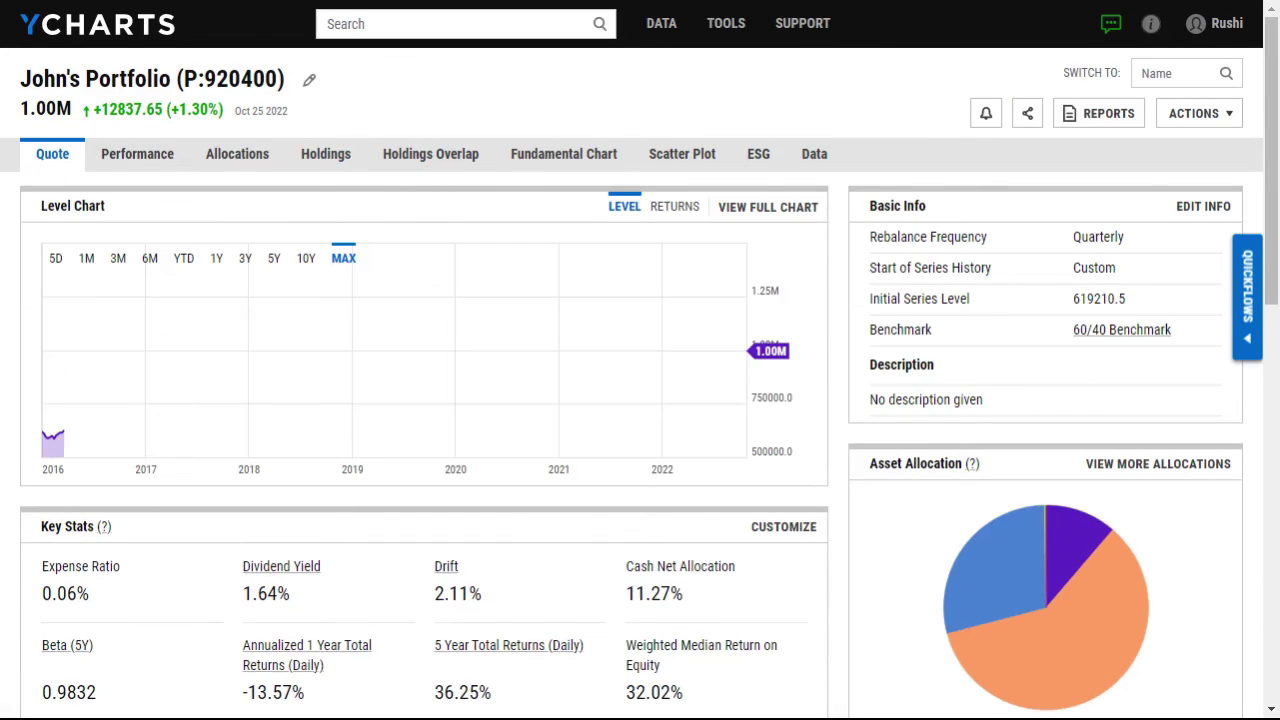